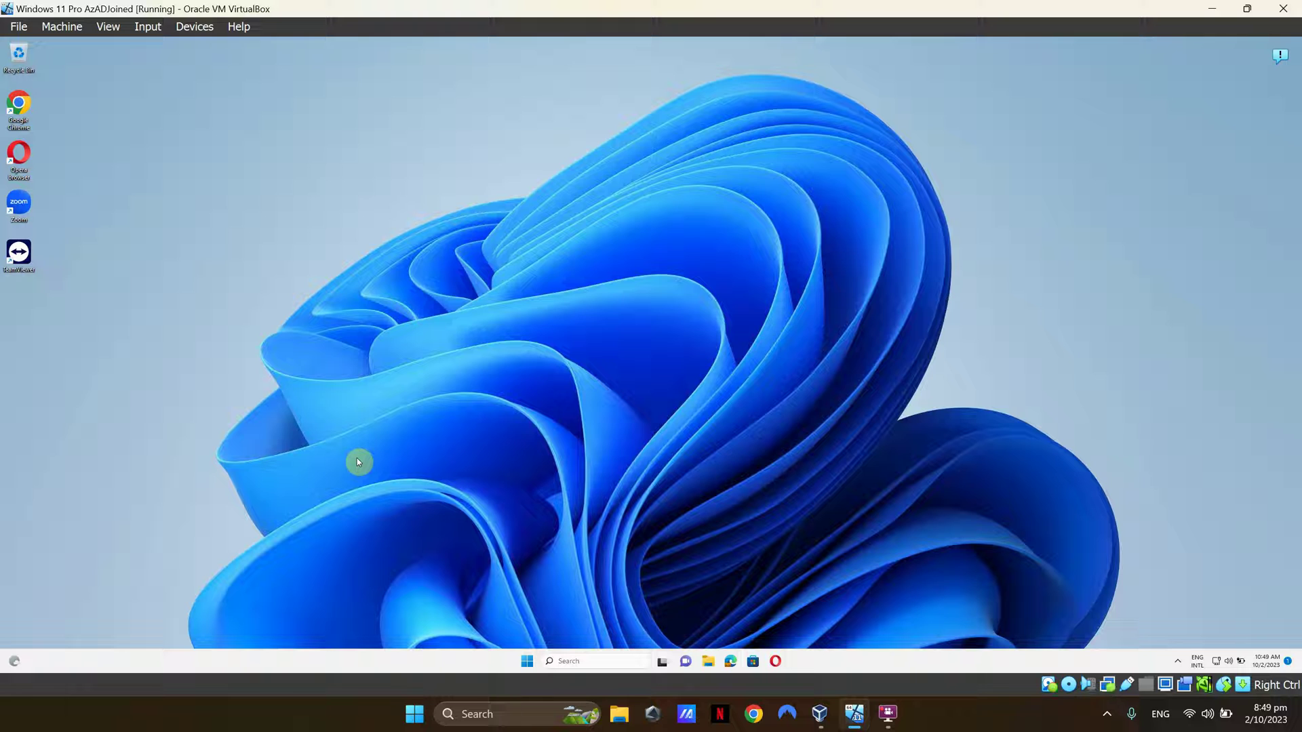
# Launch Google Chrome in the VM, go to ninite.com and maximize the window
pyautogui.doubleClick(18, 103)
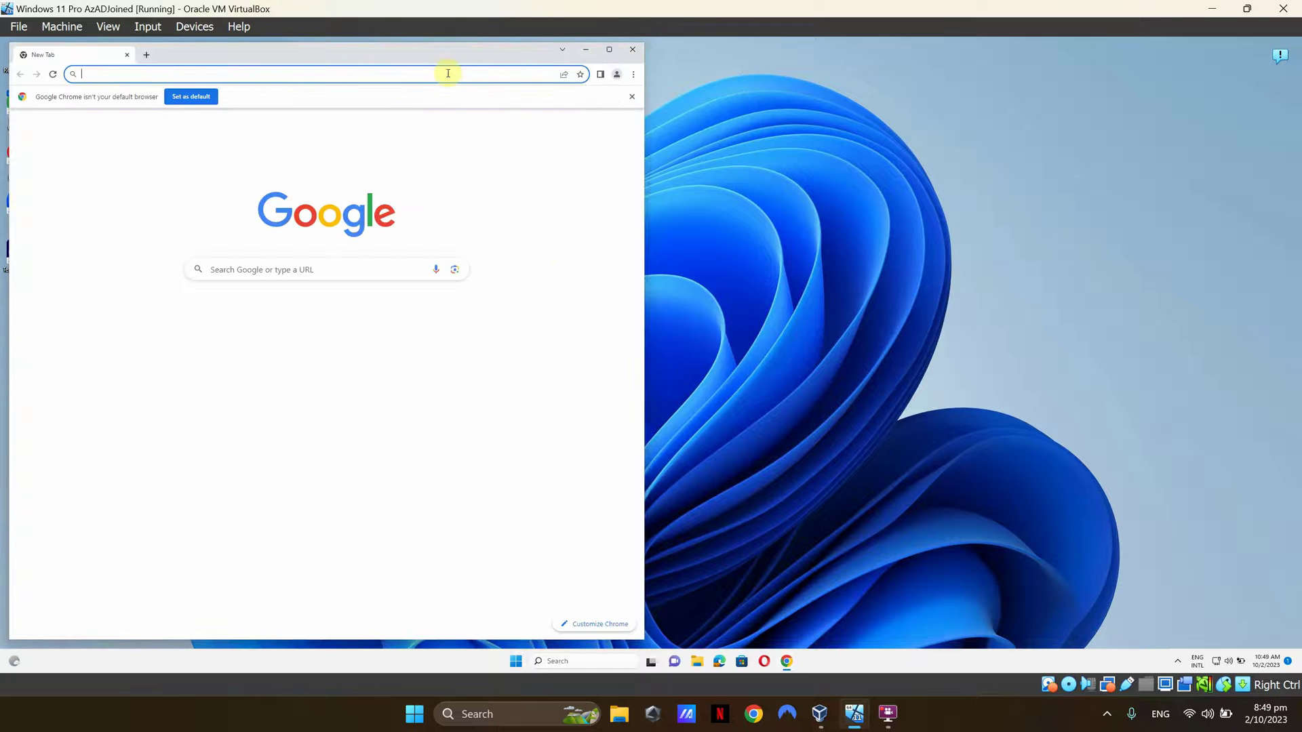
pyautogui.click(447, 74)
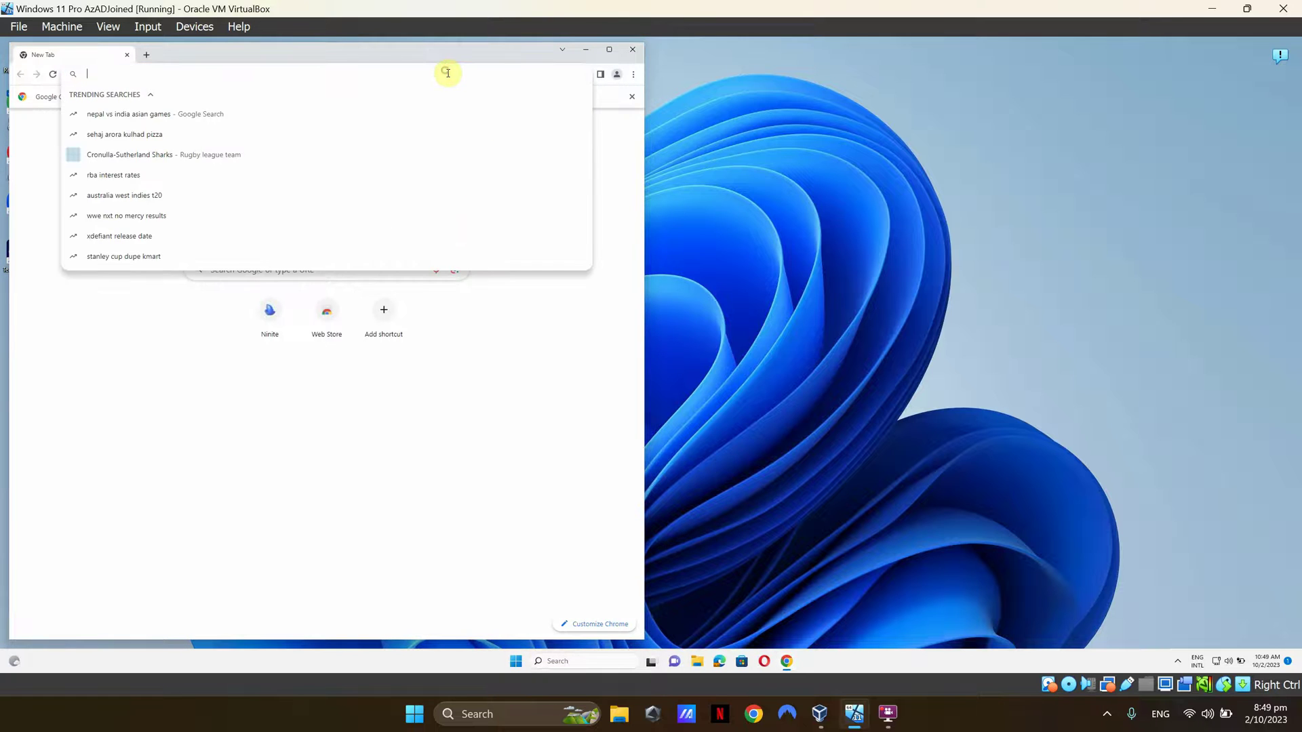
pyautogui.write('ninite.co')
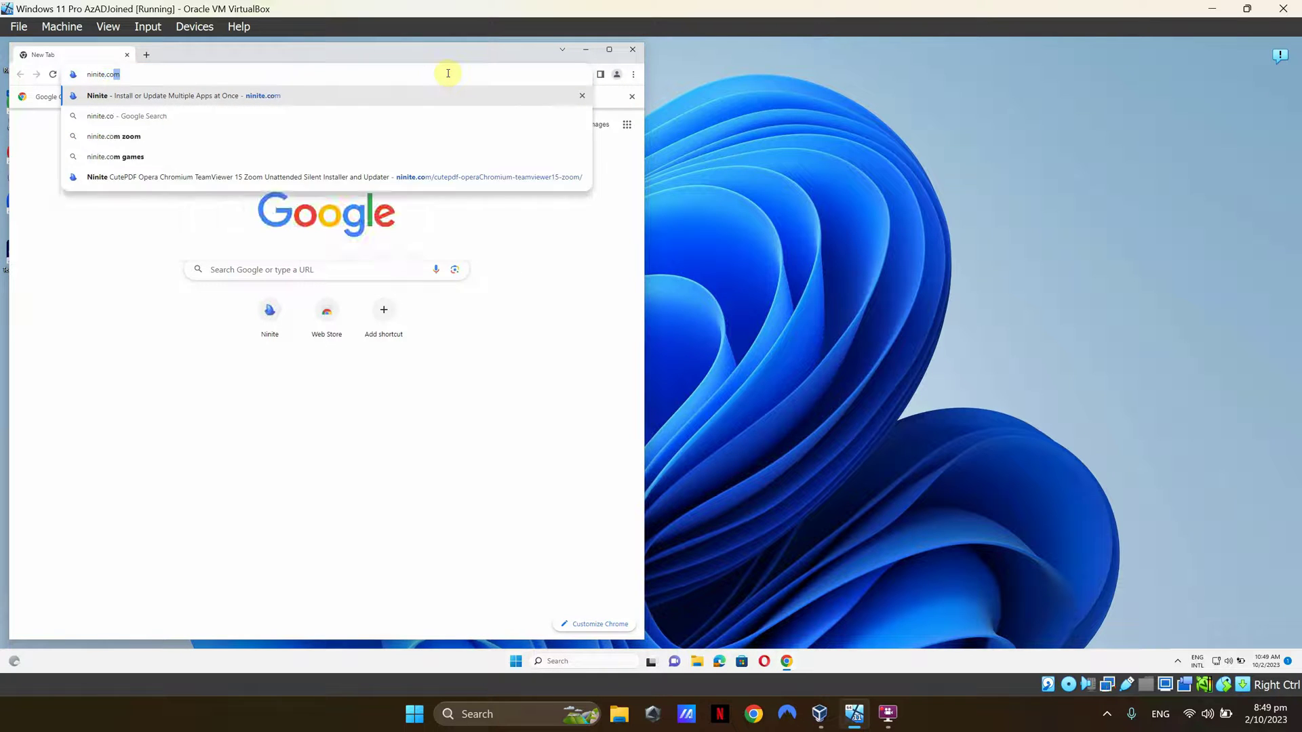
pyautogui.press('Return')
pyautogui.click(607, 51)
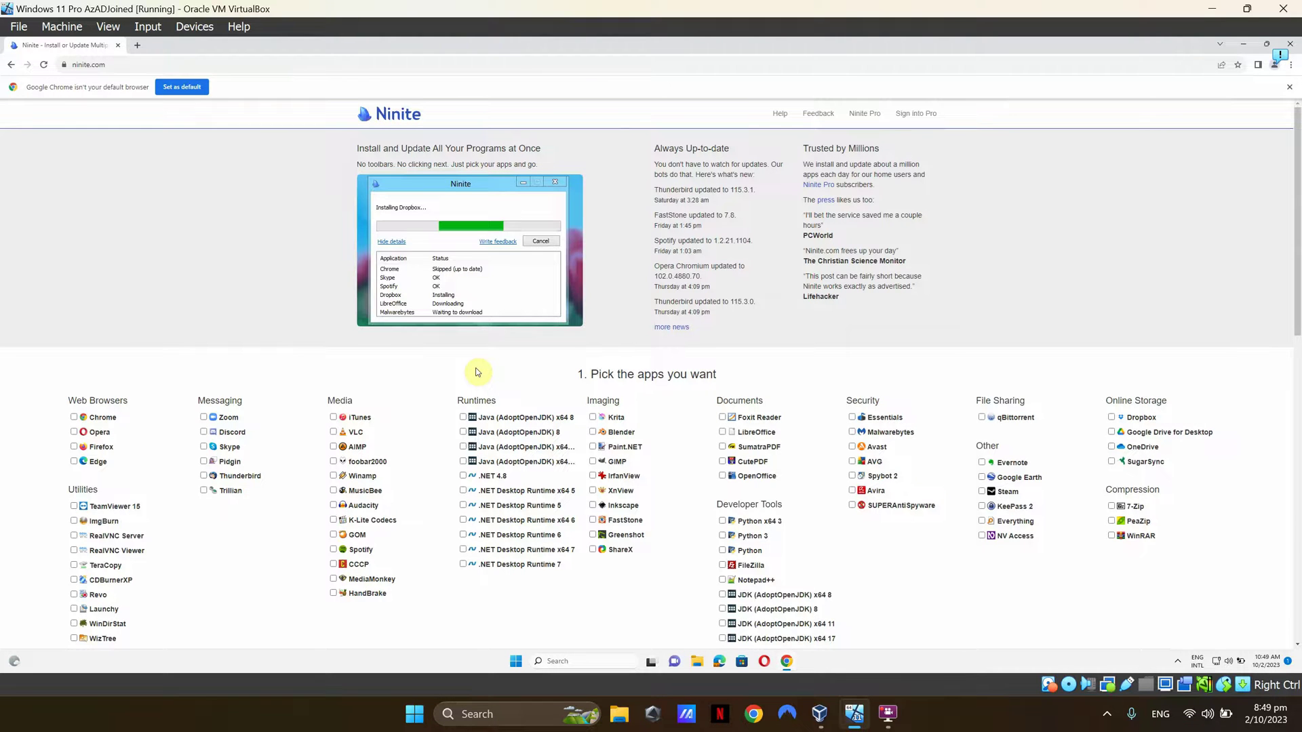
pyautogui.scroll(-3, 477, 372)
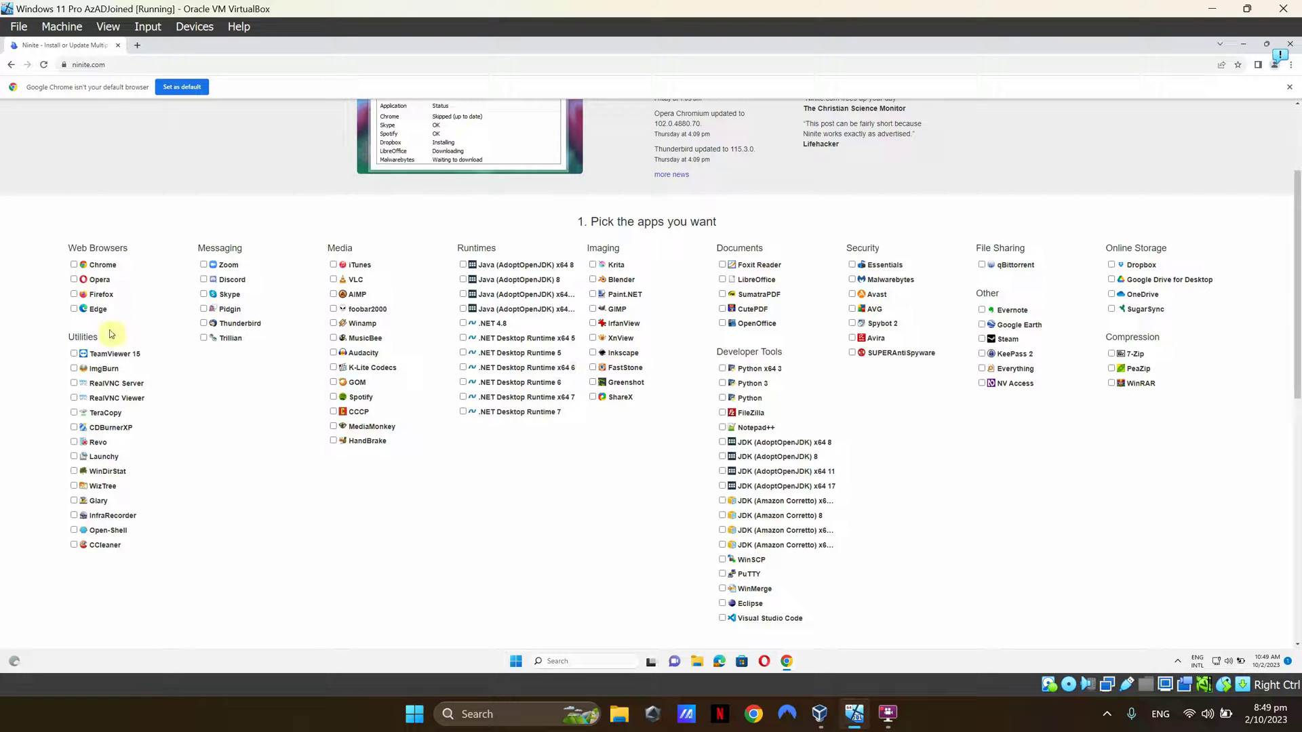
pyautogui.scroll(-1, 466, 539)
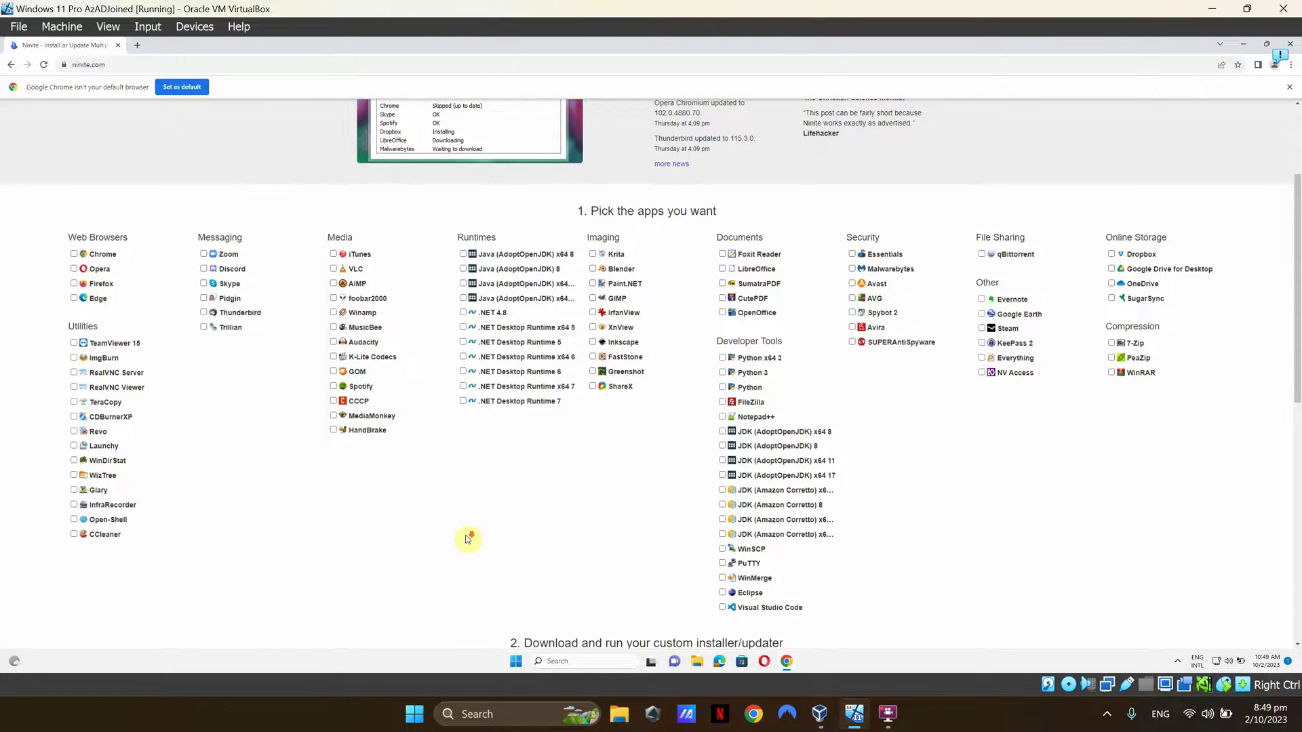
pyautogui.scroll(-1, 466, 540)
pyautogui.scroll(-4, 466, 539)
pyautogui.scroll(-2, 466, 539)
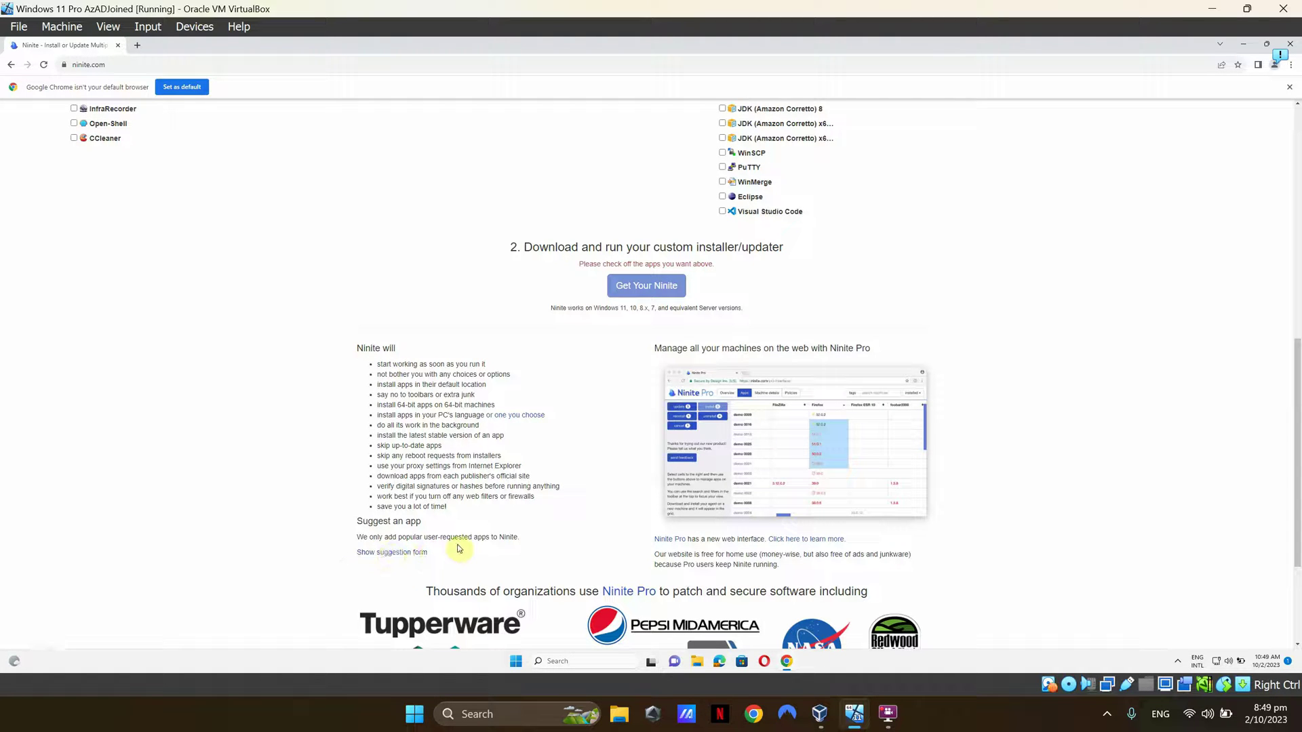
pyautogui.scroll(2, 387, 539)
pyautogui.scroll(3, 387, 539)
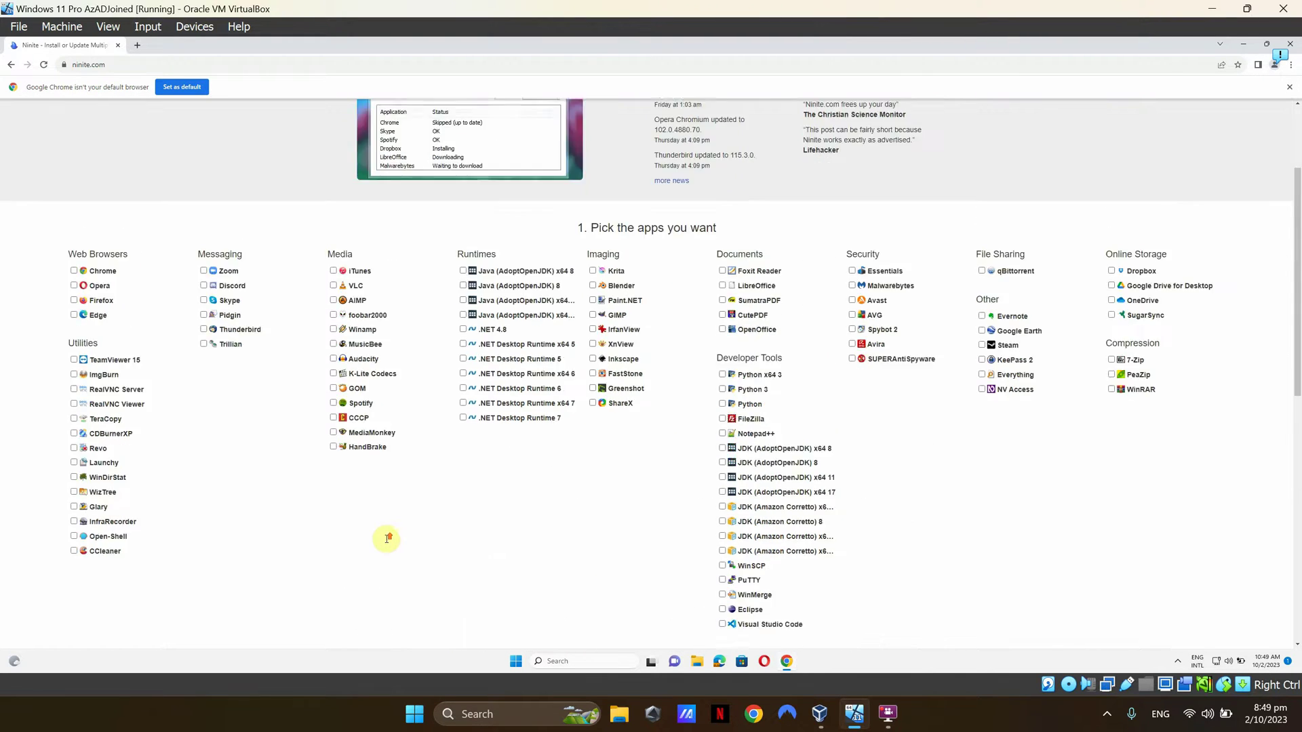
pyautogui.scroll(1, 387, 540)
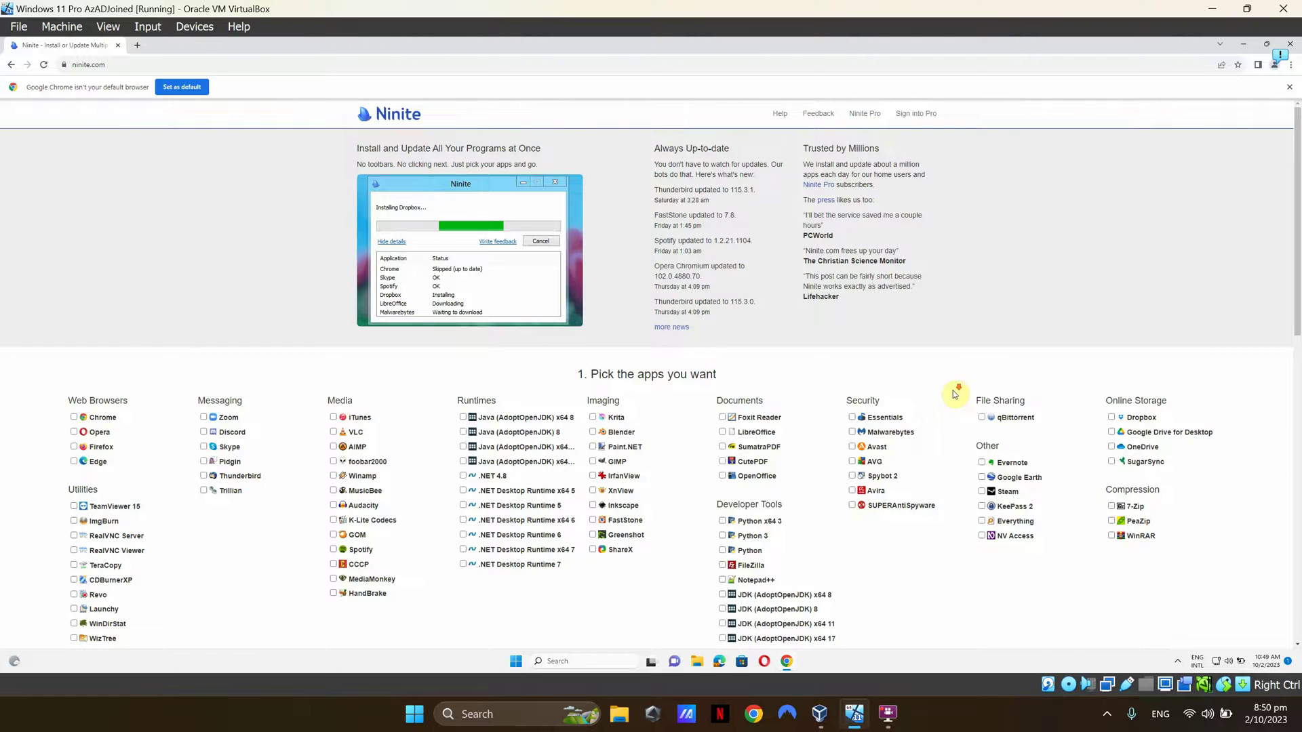
pyautogui.scroll(-3, 955, 394)
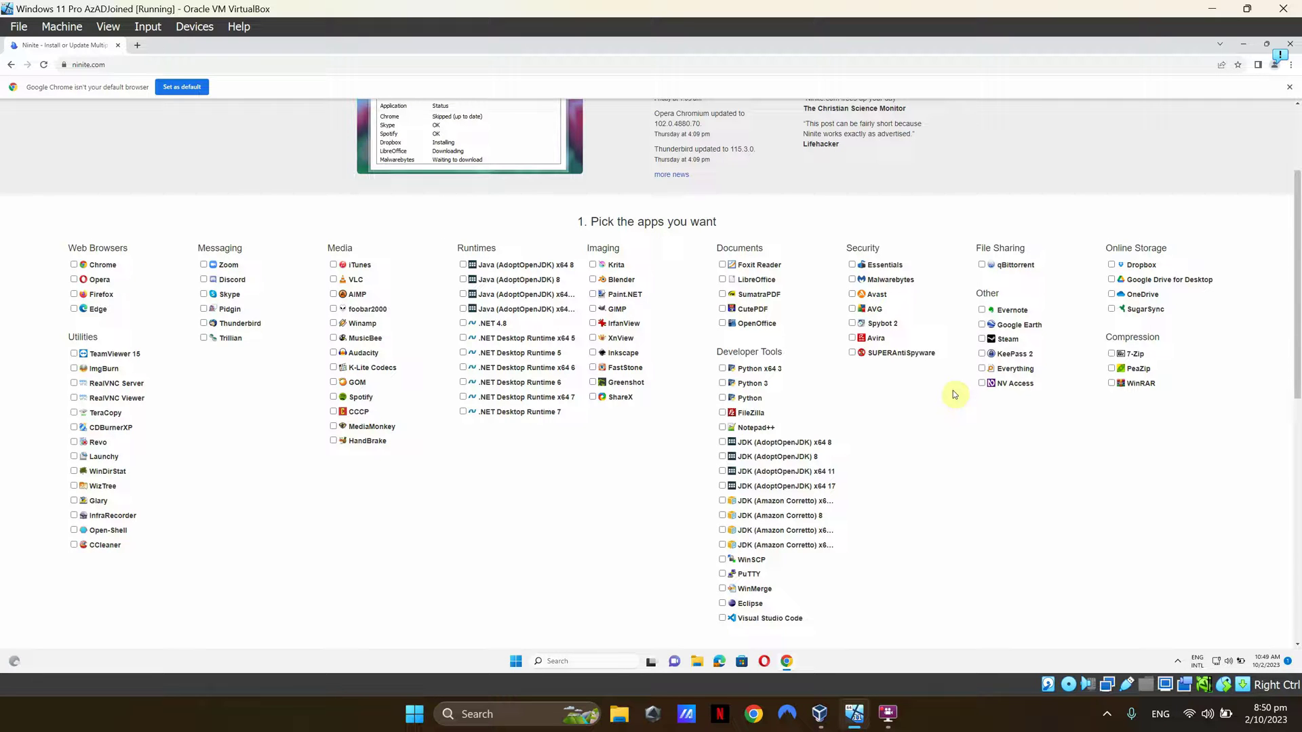
pyautogui.scroll(-2, 955, 394)
pyautogui.scroll(-2, 956, 393)
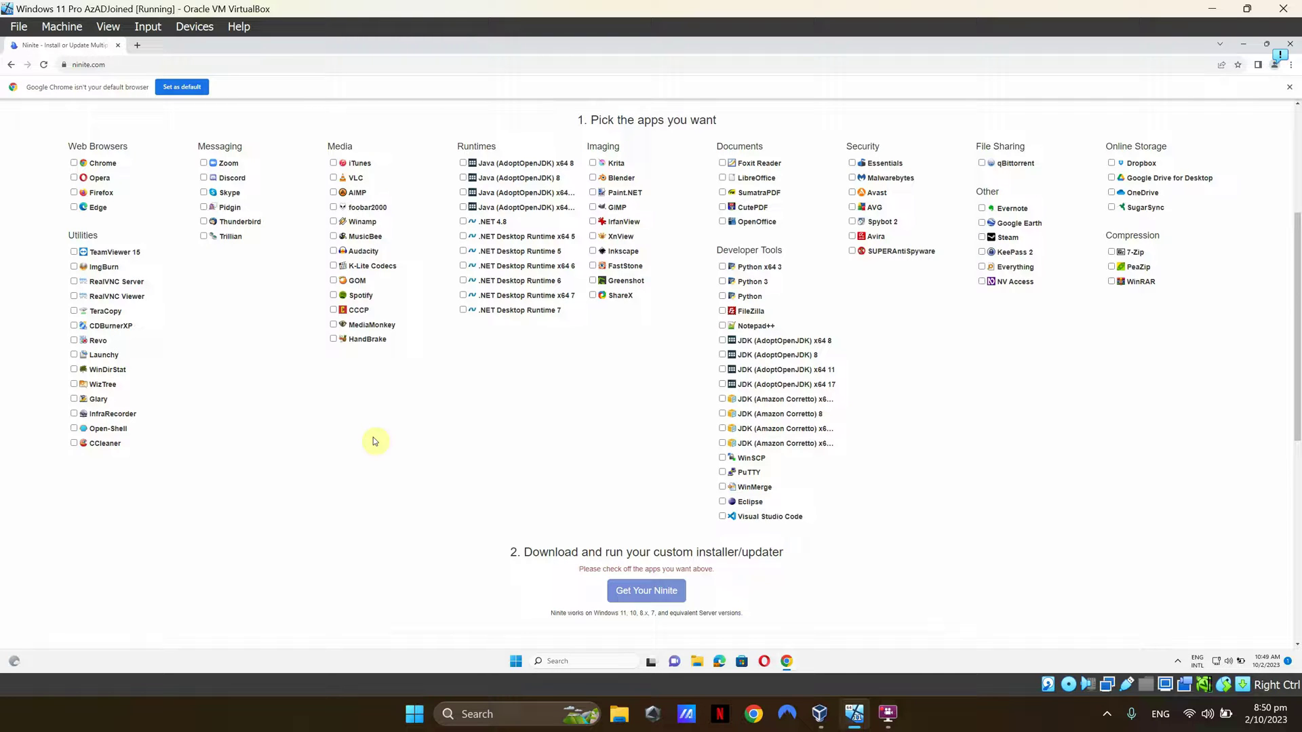
# Select VLC and OpenOffice and get the custom Ninite installer for those two apps
pyautogui.click(332, 177)
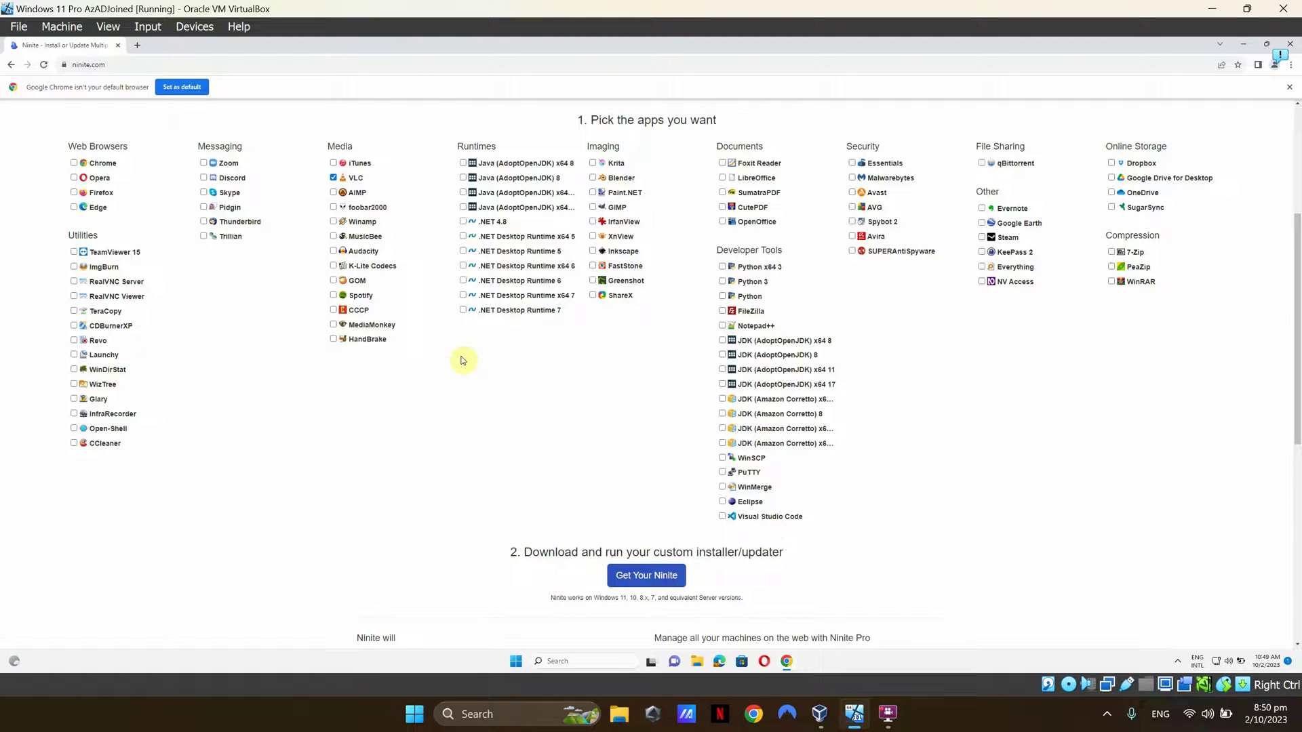
pyautogui.click(724, 222)
pyautogui.click(643, 577)
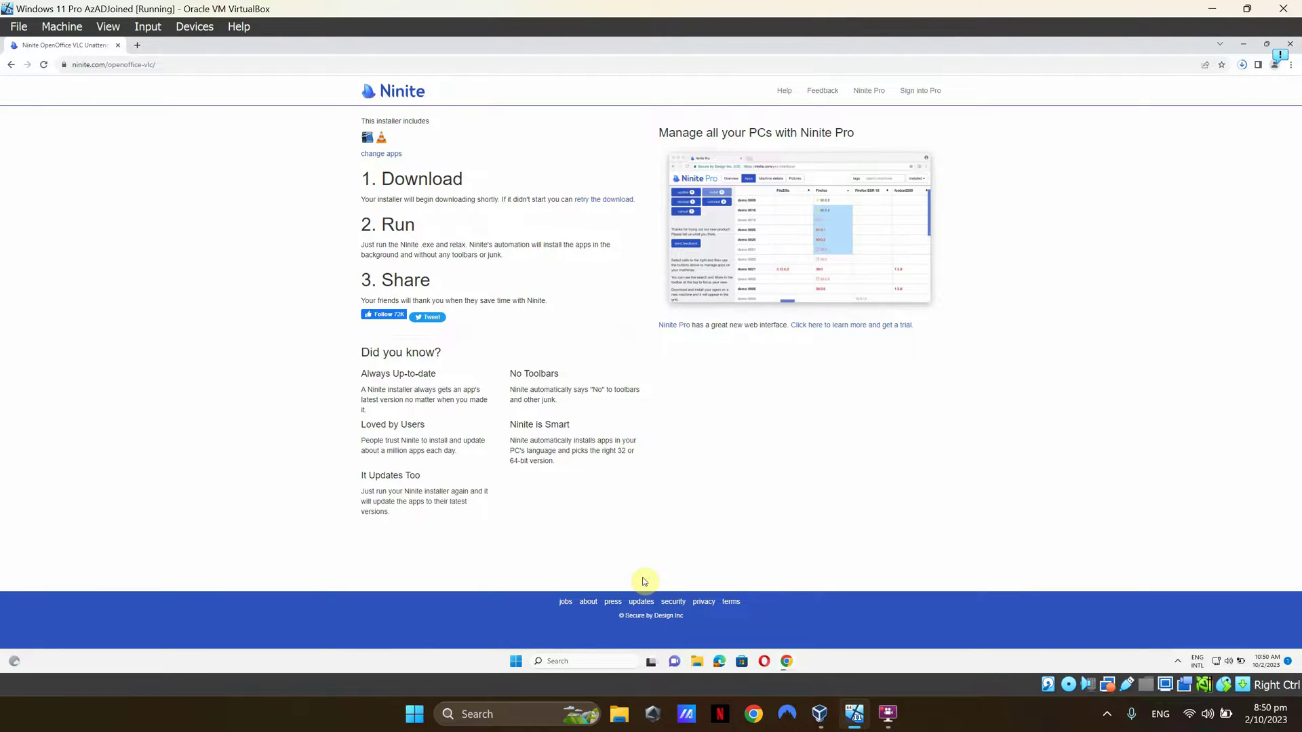
# Run the Ninite OpenOffice VLC Installer from Downloads and approve the UAC prompt
pyautogui.click(697, 661)
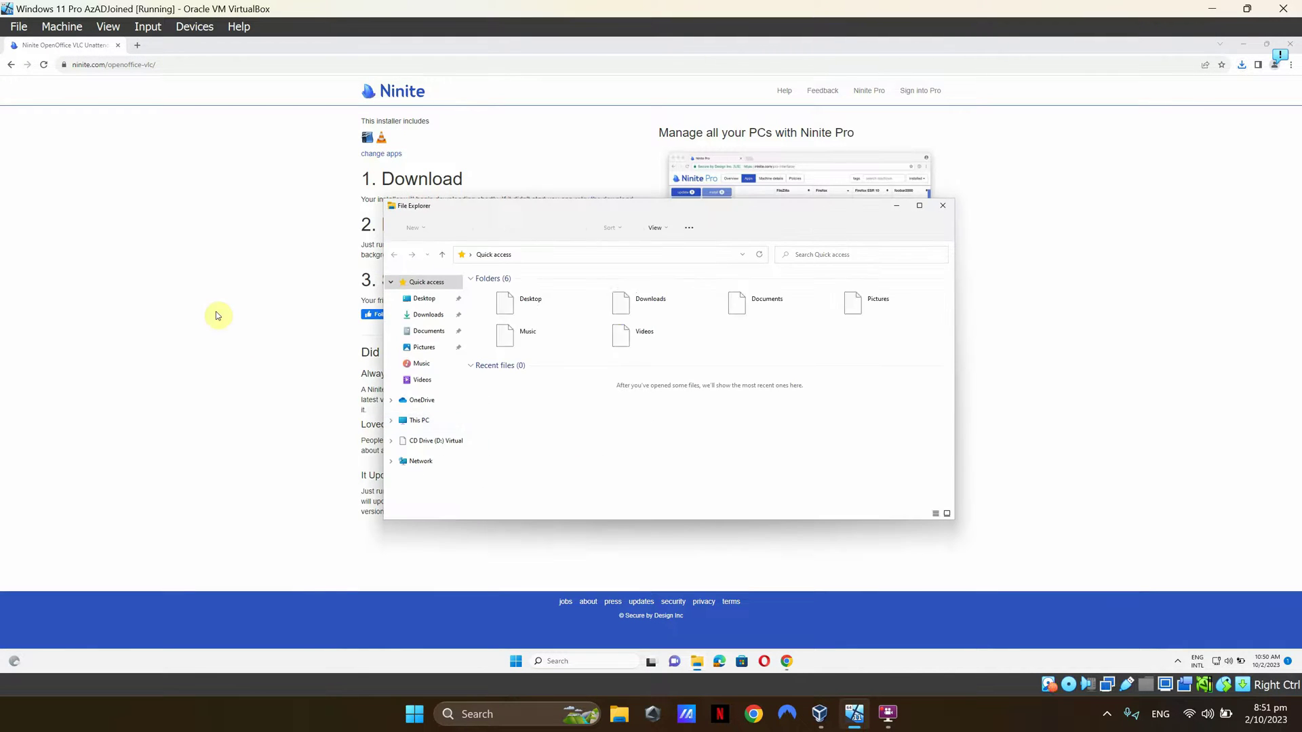
pyautogui.click(432, 316)
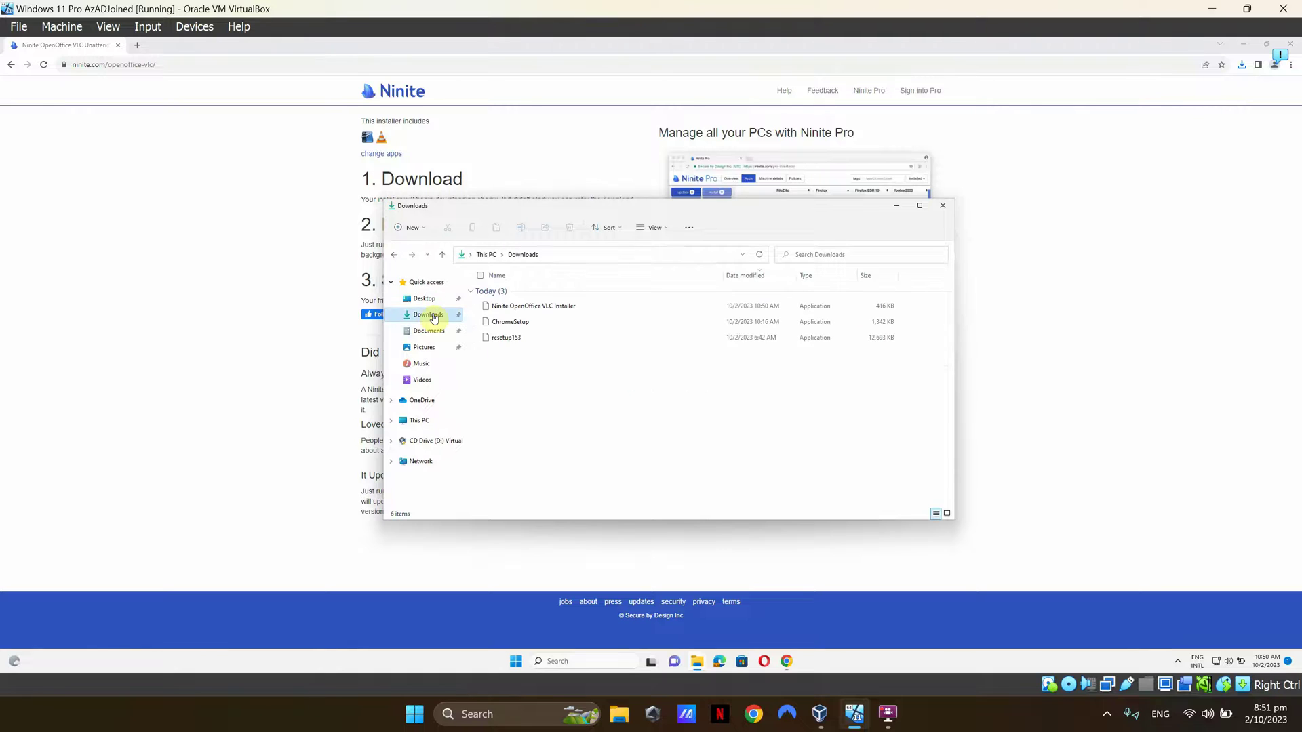
pyautogui.doubleClick(500, 310)
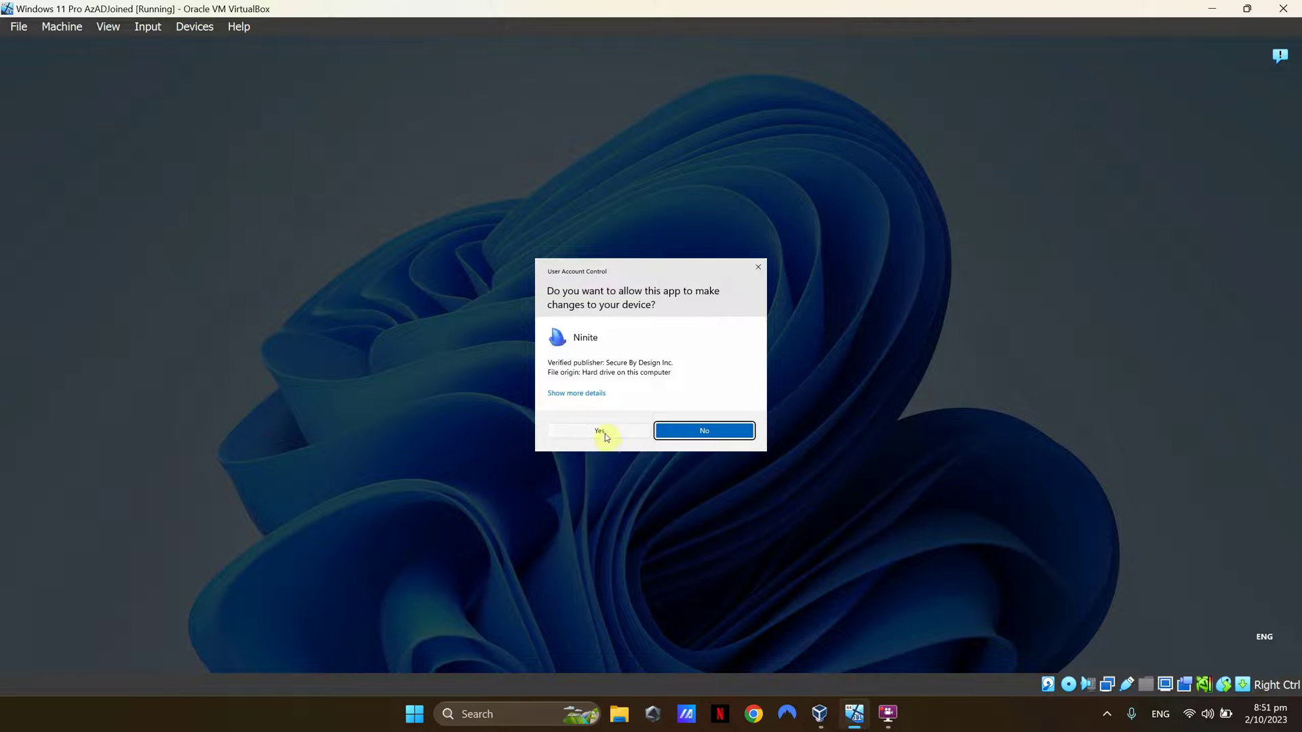
pyautogui.click(605, 433)
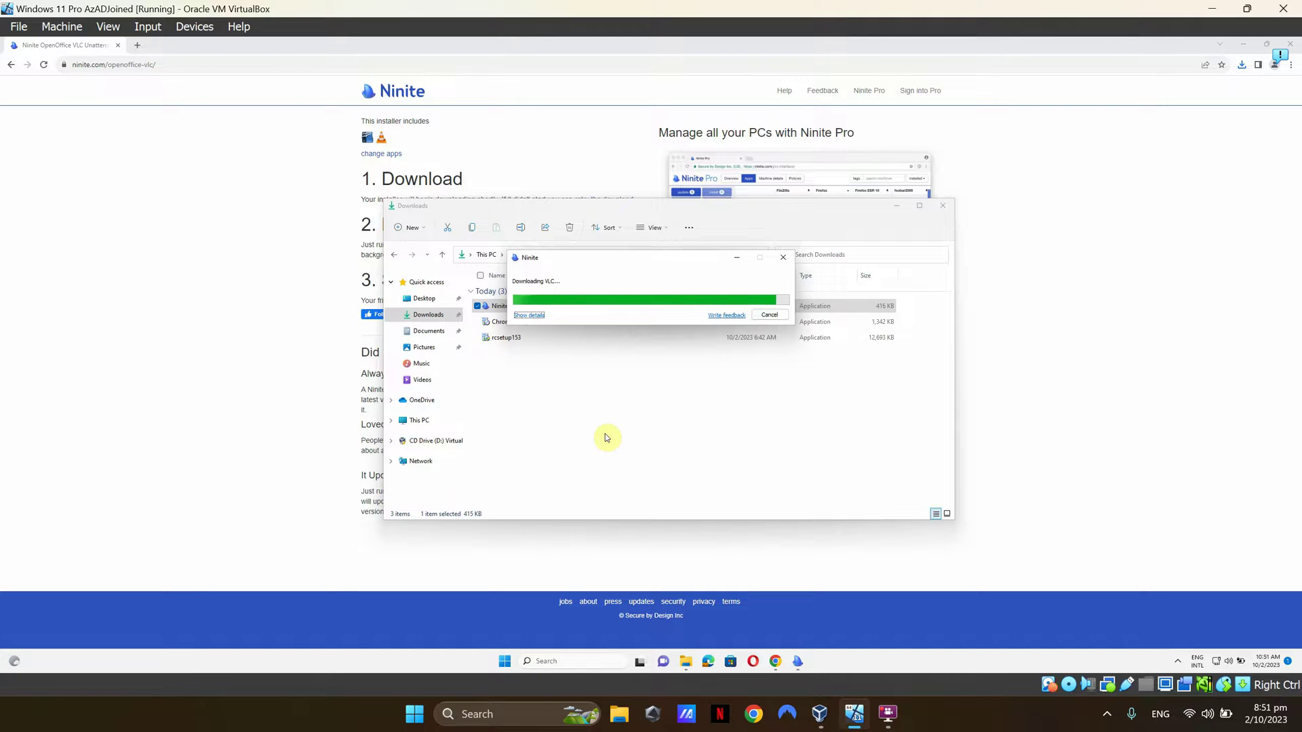
# Reveal Ninite's per-app status list showing VLC and OpenOffice progress
pyautogui.click(531, 318)
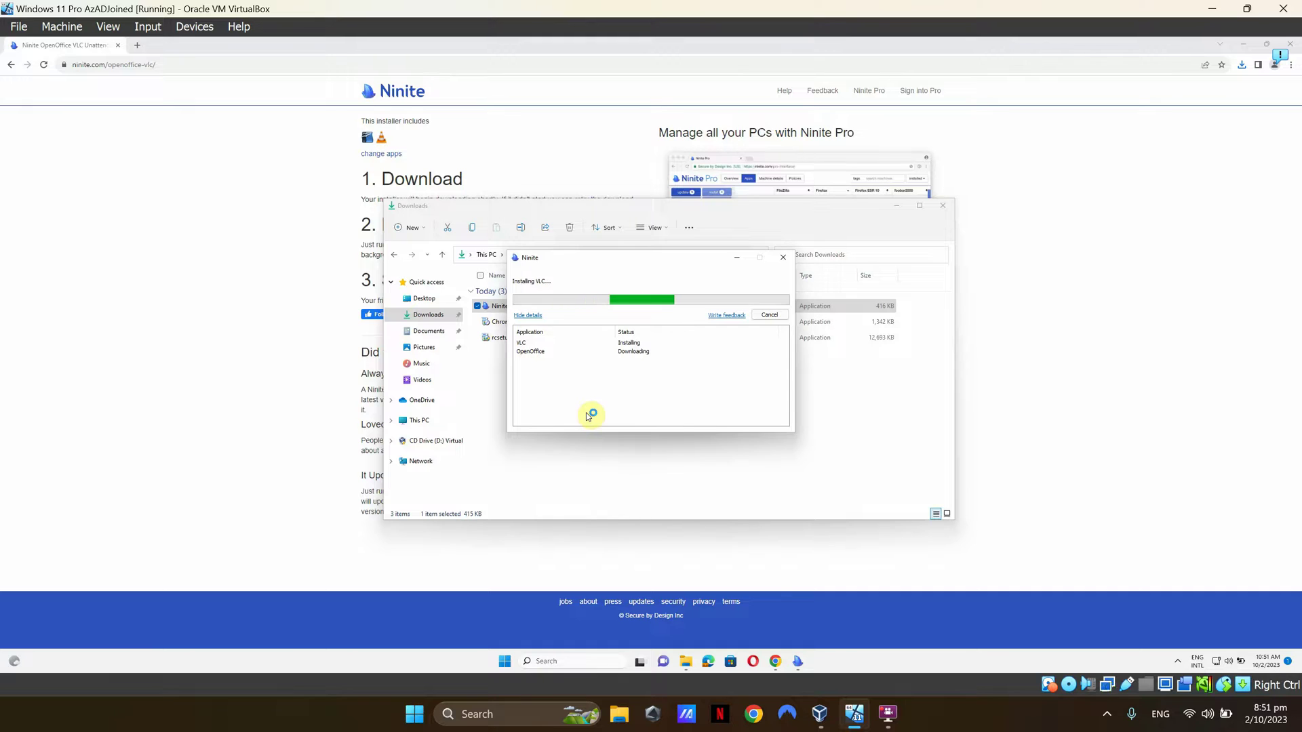